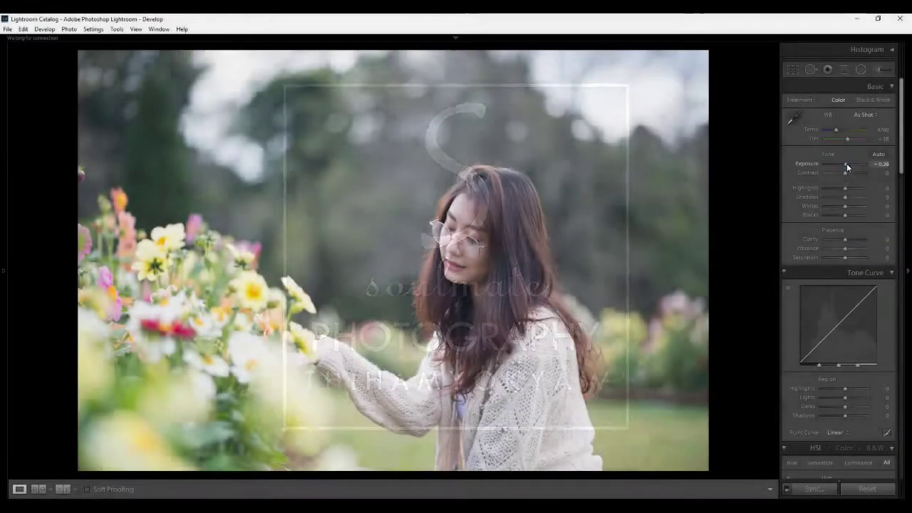
# Drag Exposure down to about −0.10 in the Basic panel
pyautogui.moveTo(847, 164); pyautogui.dragTo(846, 166)
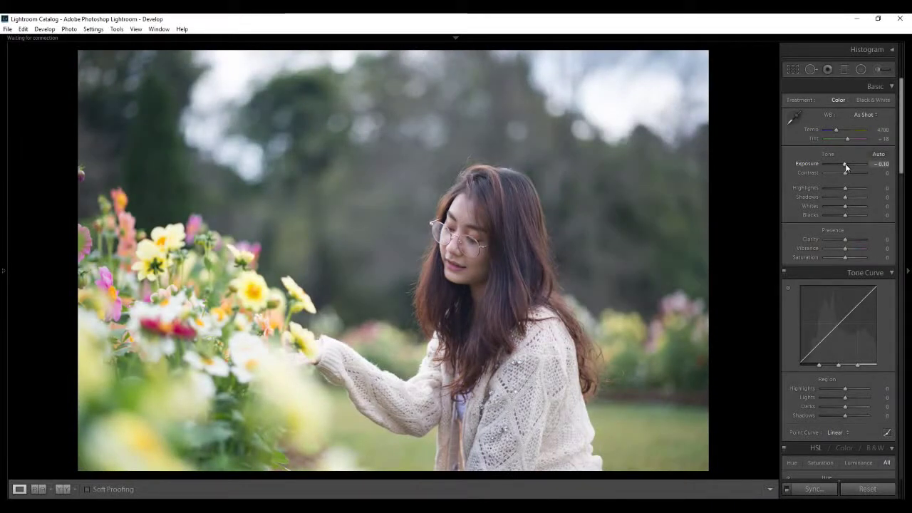
# Set Exposure −0.12, Contrast −7, Highlights −69, Shadows −19, Whites +26, Blacks +45
pyautogui.moveTo(847, 167); pyautogui.dragTo(846, 163)
pyautogui.moveTo(845, 173)
pyautogui.mouseDown()
pyautogui.moveTo(843, 188)
pyautogui.moveTo(831, 185)
pyautogui.moveTo(841, 197)
pyautogui.moveTo(834, 188)
pyautogui.mouseUp()
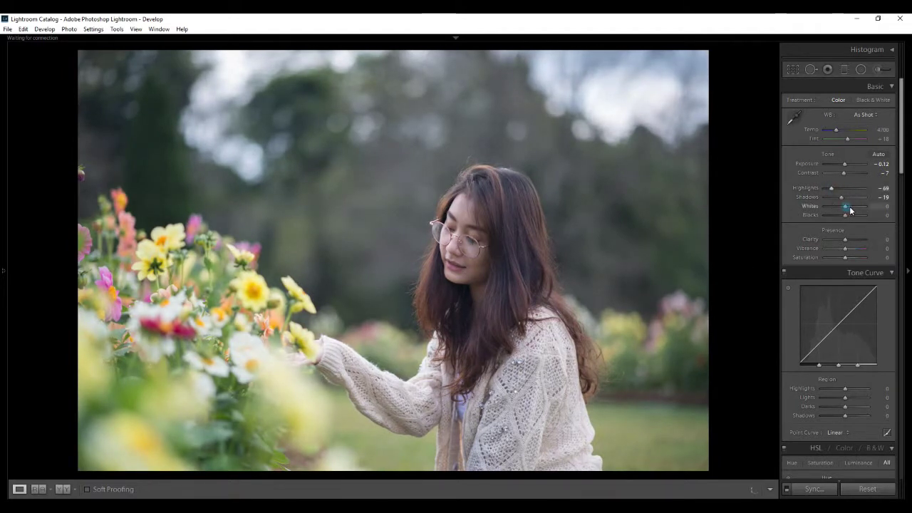
pyautogui.moveTo(847, 214); pyautogui.dragTo(854, 211)
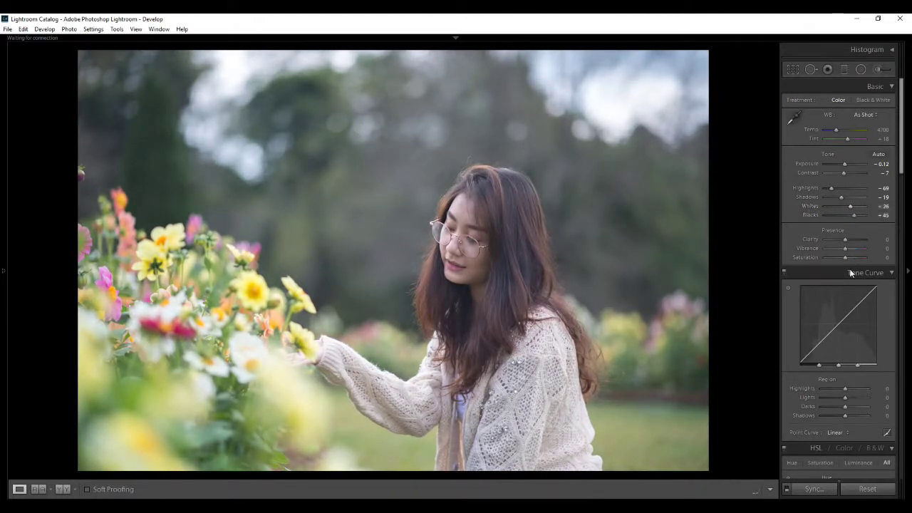
pyautogui.scroll(-3, 852, 196)
# Set Presence Saturation to +40 and Clarity to −5
pyautogui.moveTo(845, 156); pyautogui.dragTo(851, 157)
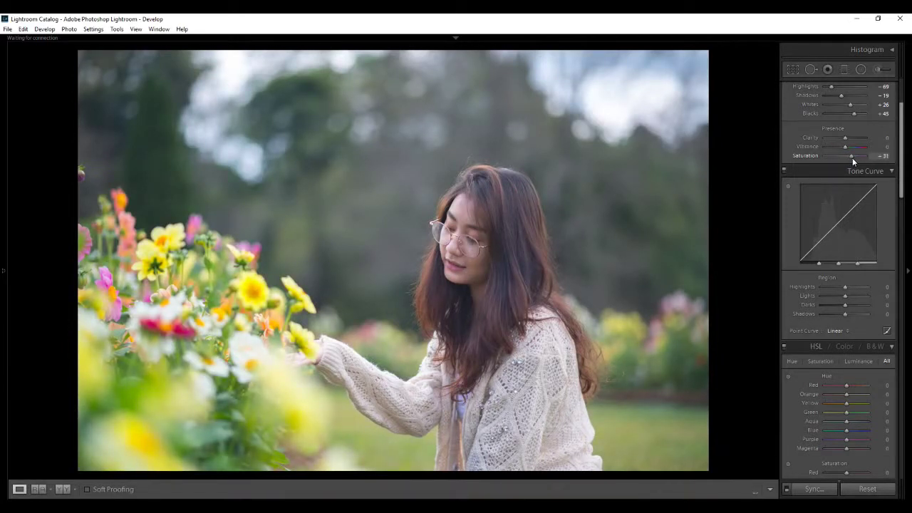
pyautogui.moveTo(848, 138); pyautogui.dragTo(847, 140)
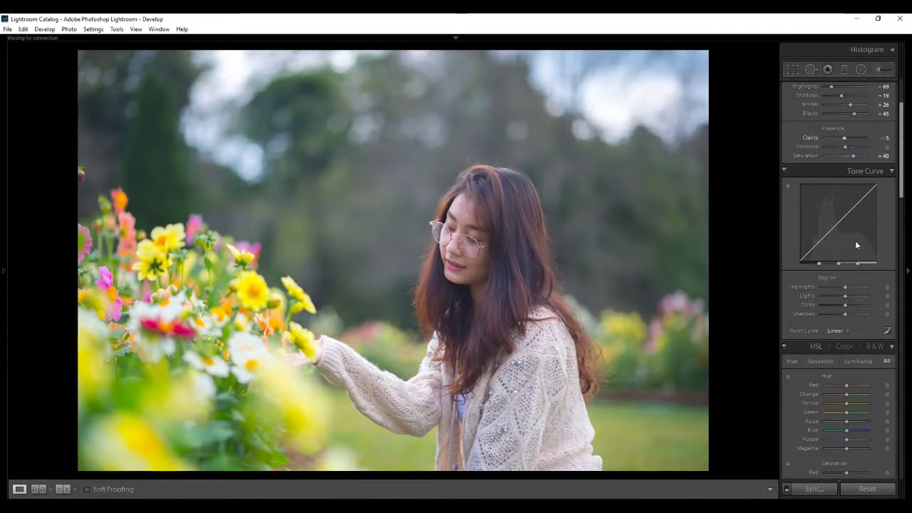
pyautogui.scroll(-3, 855, 241)
pyautogui.scroll(-3, 856, 278)
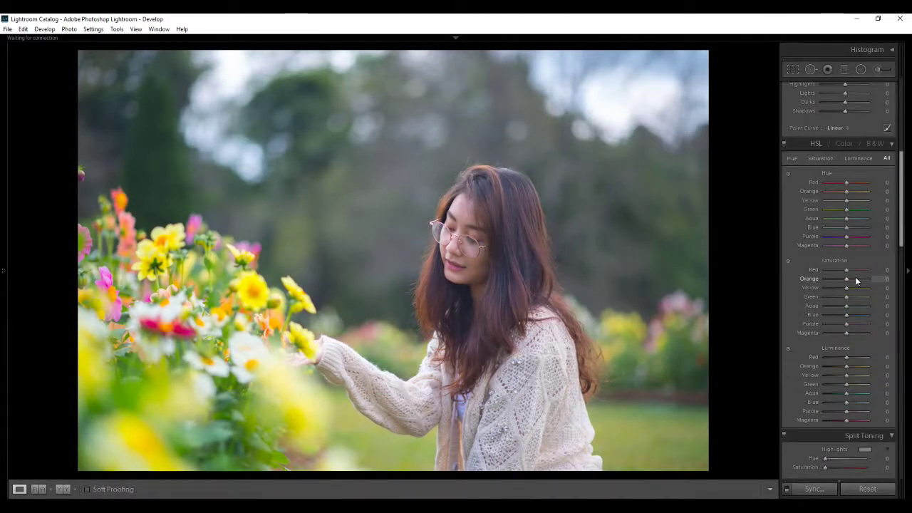
# Set HSL hues: Red +36, Orange −9, Yellow −38, Green +100, Aqua +36, Blue −7, Purple/Magenta +20
pyautogui.moveTo(847, 183)
pyautogui.mouseDown()
pyautogui.moveTo(855, 184)
pyautogui.moveTo(841, 202)
pyautogui.mouseUp()
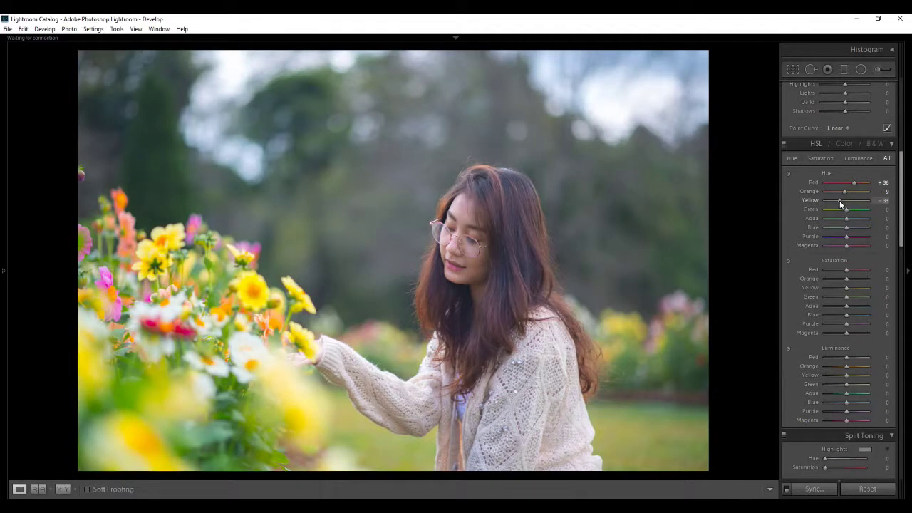
pyautogui.moveTo(847, 206); pyautogui.dragTo(869, 210)
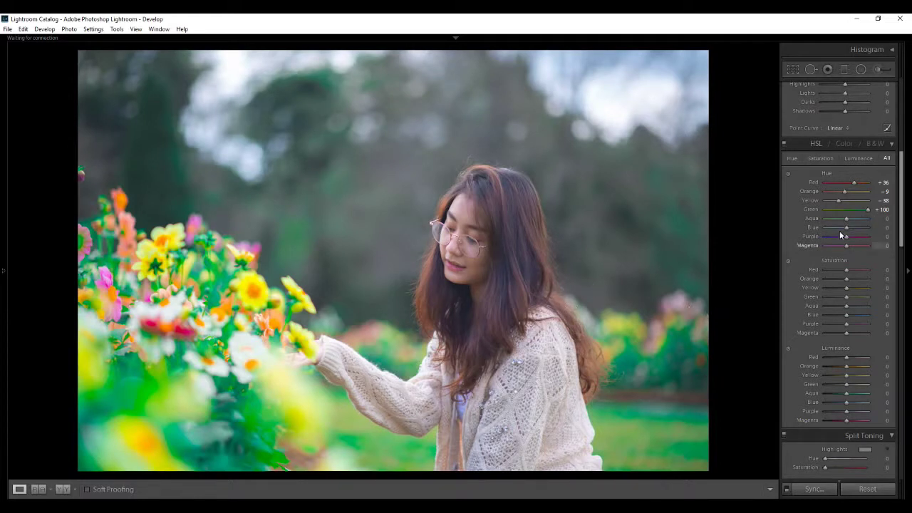
pyautogui.moveTo(848, 219); pyautogui.dragTo(853, 228)
pyautogui.moveTo(848, 235); pyautogui.dragTo(846, 247)
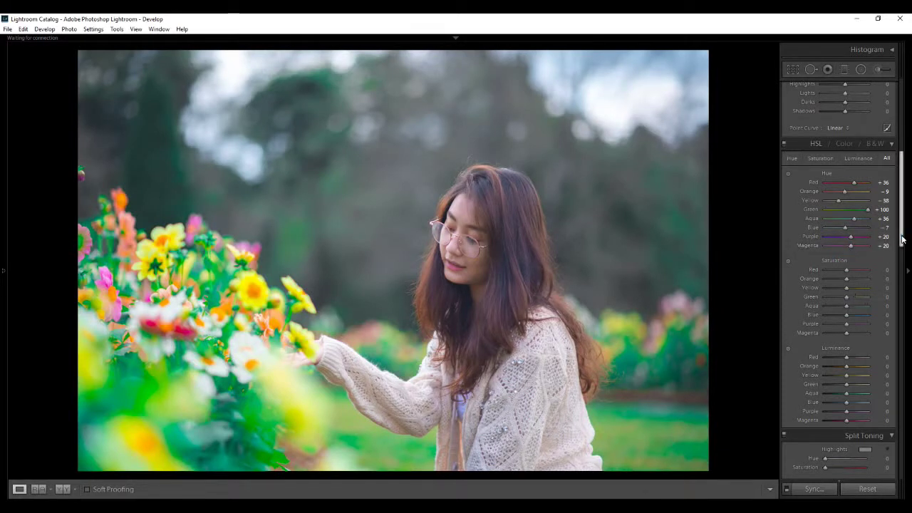
pyautogui.moveTo(901, 240); pyautogui.dragTo(898, 263)
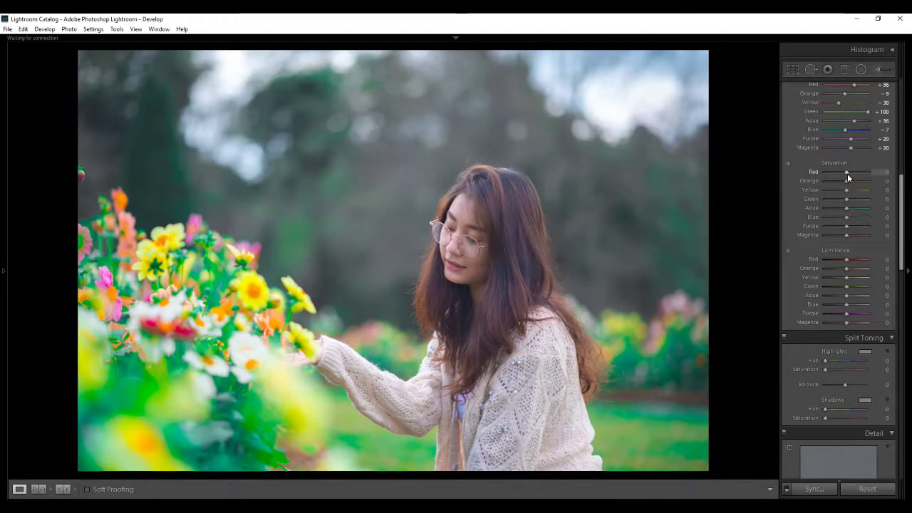
# Set HSL saturation: Red +30, Orange +2, Yellow −100, Green −13, Aqua −76, Blue −27, Purple −39, Magenta −35
pyautogui.moveTo(848, 173); pyautogui.dragTo(850, 174)
pyautogui.moveTo(848, 184); pyautogui.dragTo(817, 199)
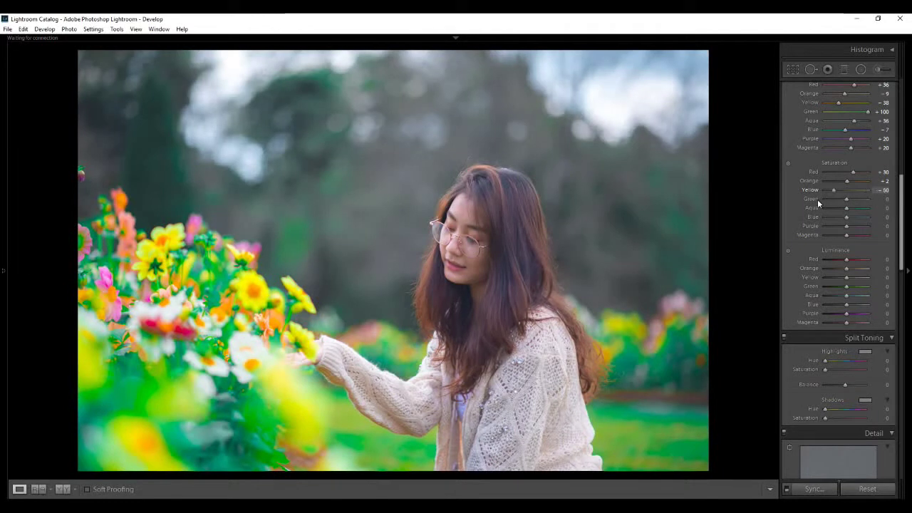
pyautogui.moveTo(847, 199)
pyautogui.mouseDown()
pyautogui.moveTo(830, 208)
pyautogui.moveTo(841, 217)
pyautogui.mouseUp()
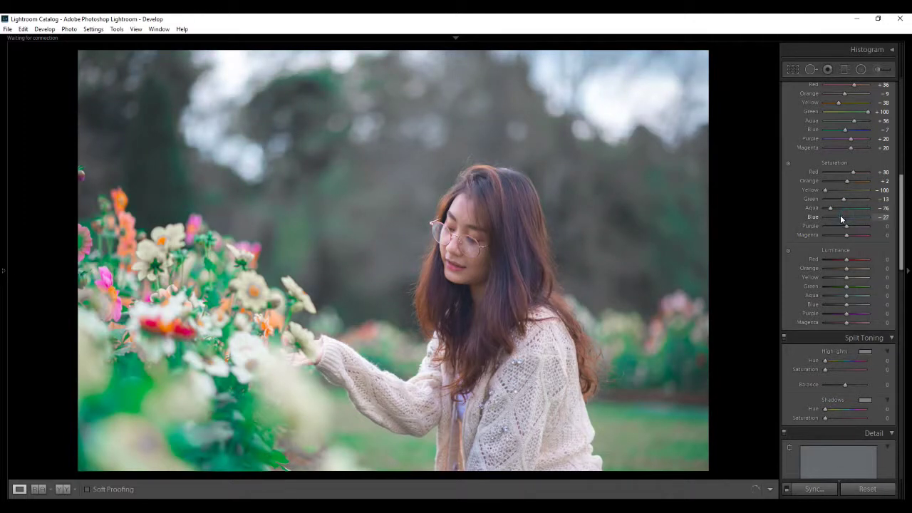
pyautogui.moveTo(845, 228); pyautogui.dragTo(838, 229)
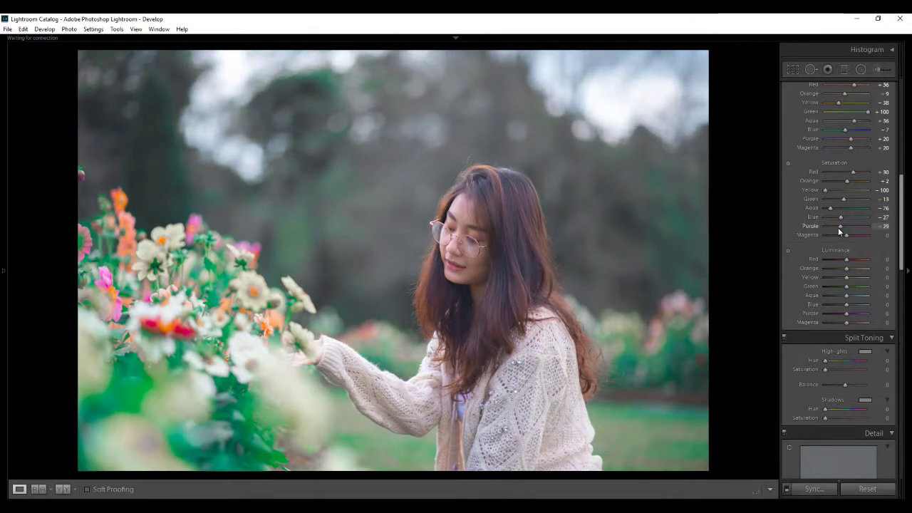
pyautogui.scroll(-3, 846, 235)
pyautogui.scroll(-3, 846, 235)
pyautogui.scroll(-5, 841, 228)
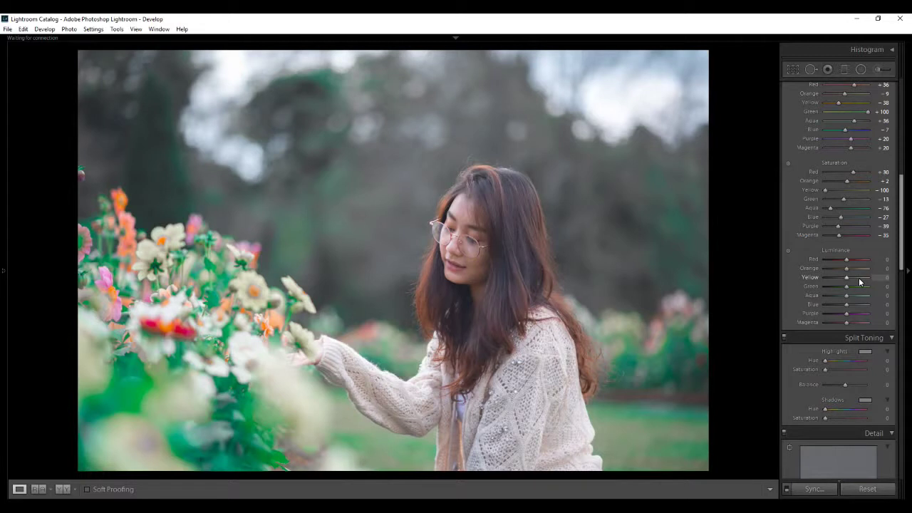
# Set Luminance for Red +3, Orange +20 and Yellow +4
pyautogui.scroll(-7, 852, 261)
pyautogui.scroll(5, 852, 261)
pyautogui.scroll(-3, 847, 269)
pyautogui.moveTo(848, 269); pyautogui.dragTo(861, 274)
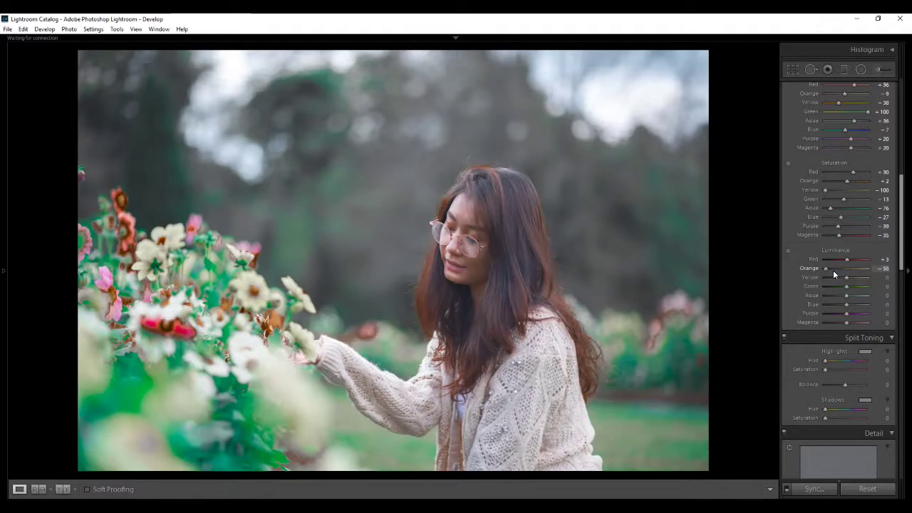
pyautogui.moveTo(861, 274)
pyautogui.mouseDown()
pyautogui.moveTo(847, 271)
pyautogui.moveTo(848, 282)
pyautogui.mouseUp()
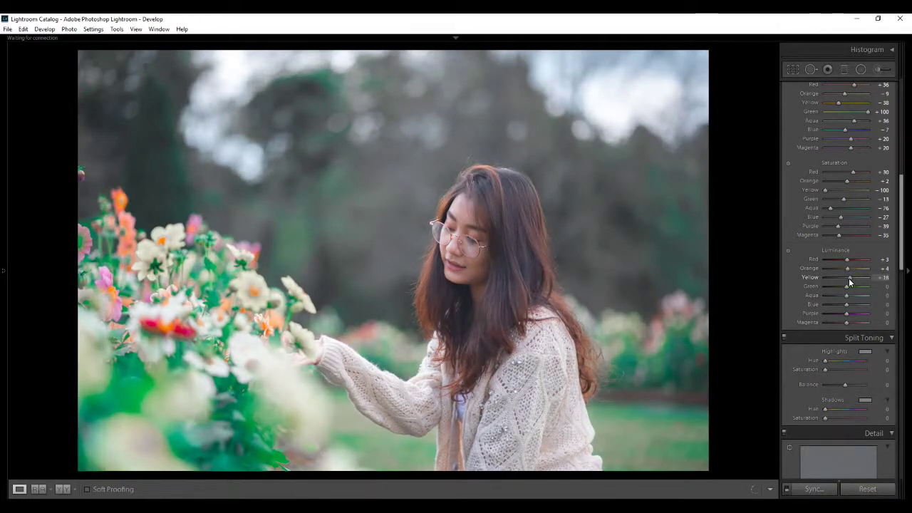
pyautogui.moveTo(848, 280)
pyautogui.mouseDown()
pyautogui.moveTo(846, 268)
pyautogui.moveTo(843, 286)
pyautogui.mouseUp()
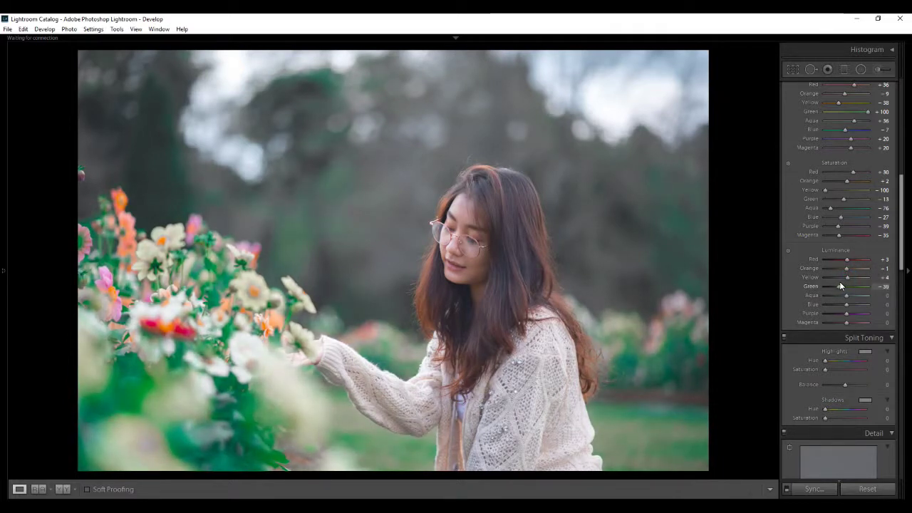
# Darken Green luminance to −56 and brighten Aqua to +49 and Blue to +45
pyautogui.moveTo(840, 286)
pyautogui.mouseDown()
pyautogui.moveTo(840, 295)
pyautogui.moveTo(861, 295)
pyautogui.mouseUp()
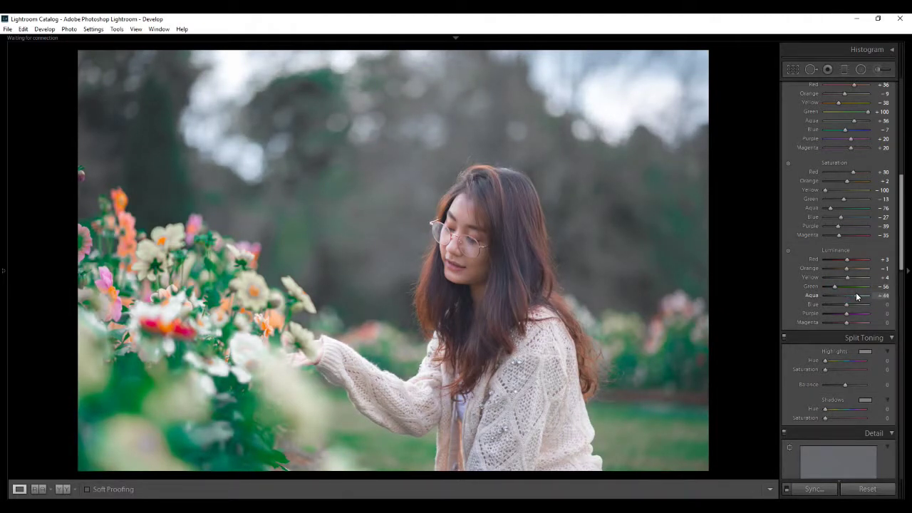
pyautogui.moveTo(857, 297); pyautogui.dragTo(855, 305)
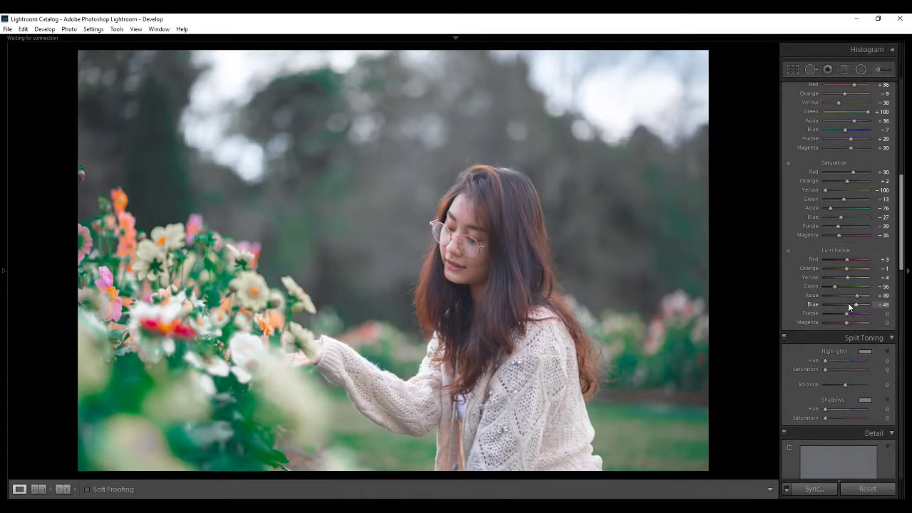
pyautogui.scroll(-3, 852, 342)
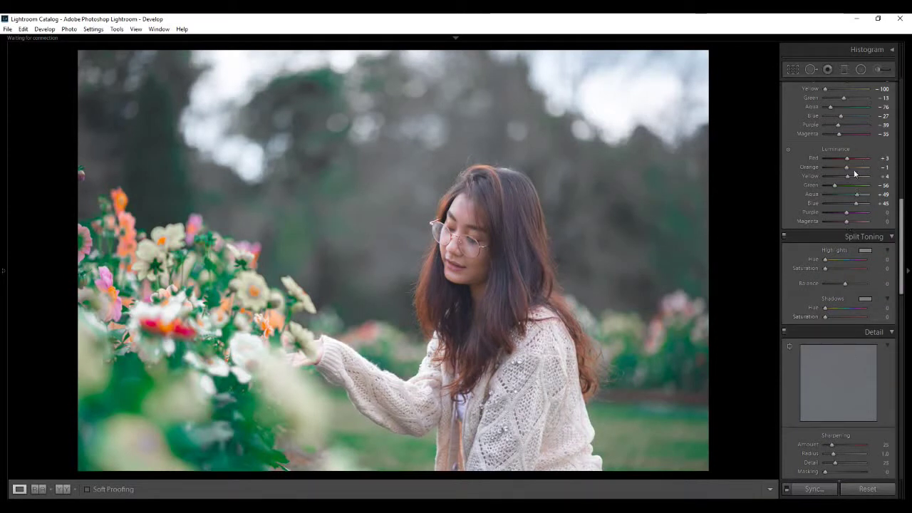
pyautogui.moveTo(849, 167)
pyautogui.mouseDown()
pyautogui.moveTo(860, 167)
pyautogui.moveTo(847, 174)
pyautogui.mouseUp()
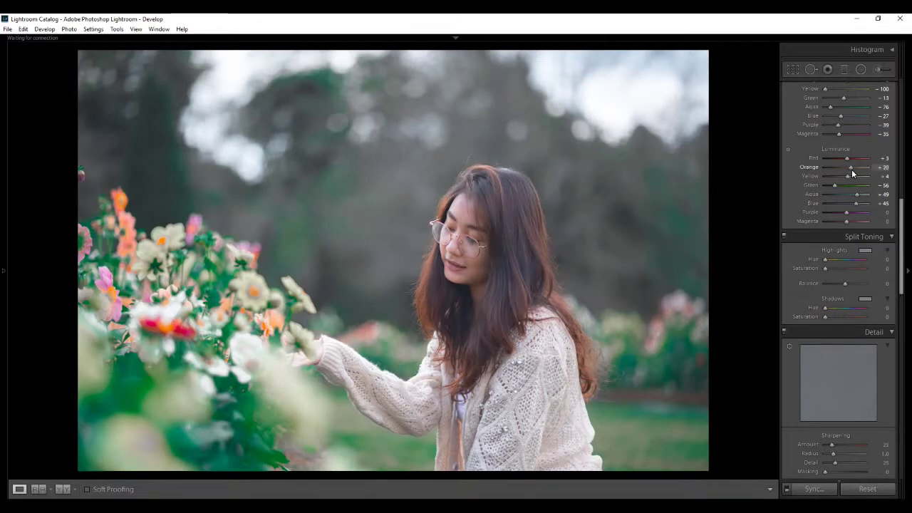
pyautogui.click(865, 250)
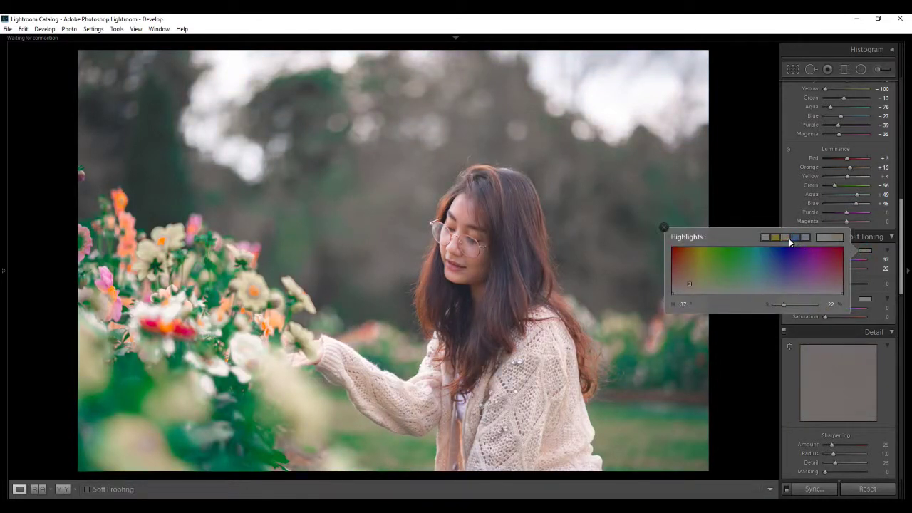
# Set the highlights split-tone to a soft warm tint, hue 21, saturation 7
pyautogui.moveTo(784, 305); pyautogui.dragTo(781, 305)
pyautogui.moveTo(697, 290); pyautogui.dragTo(705, 280)
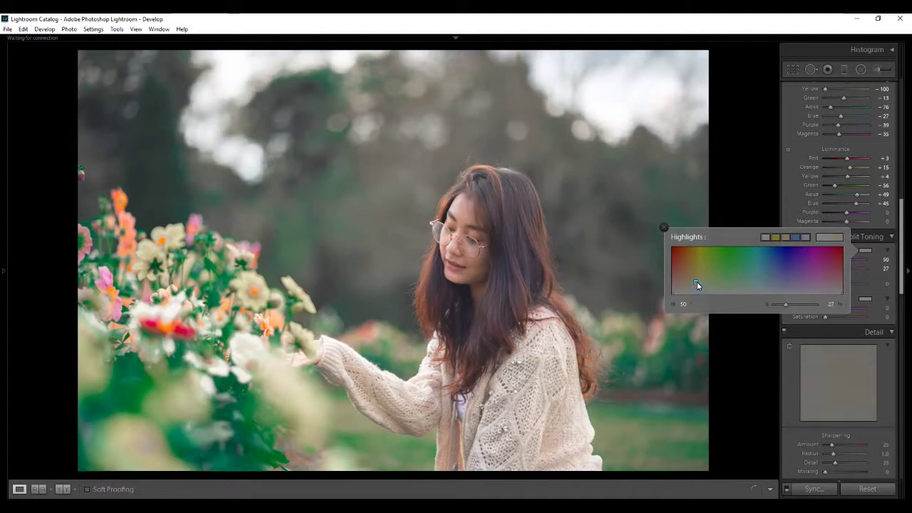
pyautogui.moveTo(700, 278)
pyautogui.mouseDown()
pyautogui.moveTo(699, 288)
pyautogui.moveTo(671, 289)
pyautogui.moveTo(682, 290)
pyautogui.mouseUp()
pyautogui.click(866, 299)
pyautogui.scroll(5, 869, 299)
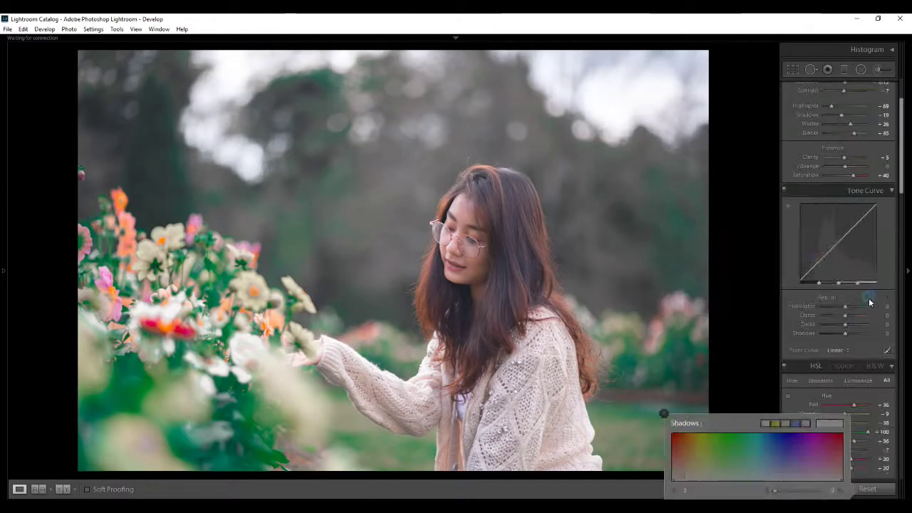
# Set the shadows split-tone to a cool blue at hue 204, saturation 24
pyautogui.click(799, 424)
pyautogui.moveTo(773, 459); pyautogui.dragTo(774, 483)
pyautogui.moveTo(774, 482); pyautogui.dragTo(773, 475)
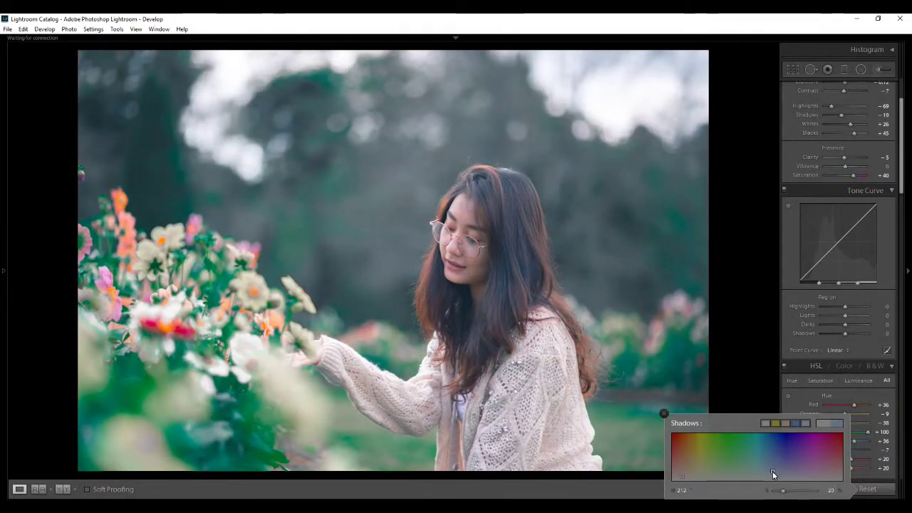
pyautogui.moveTo(773, 470); pyautogui.dragTo(770, 472)
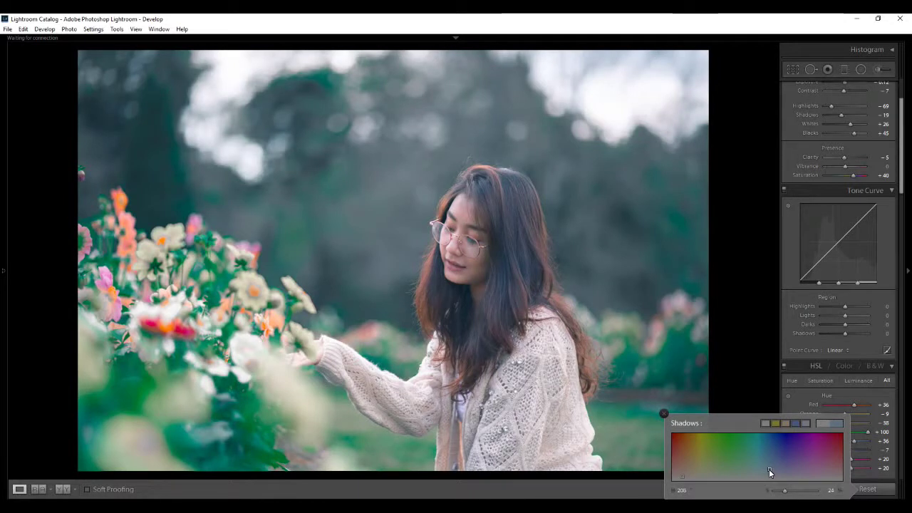
pyautogui.click(664, 413)
# Raise Detail sharpening and set luminance noise reduction to 13
pyautogui.scroll(3, 881, 379)
pyautogui.scroll(-5, 856, 285)
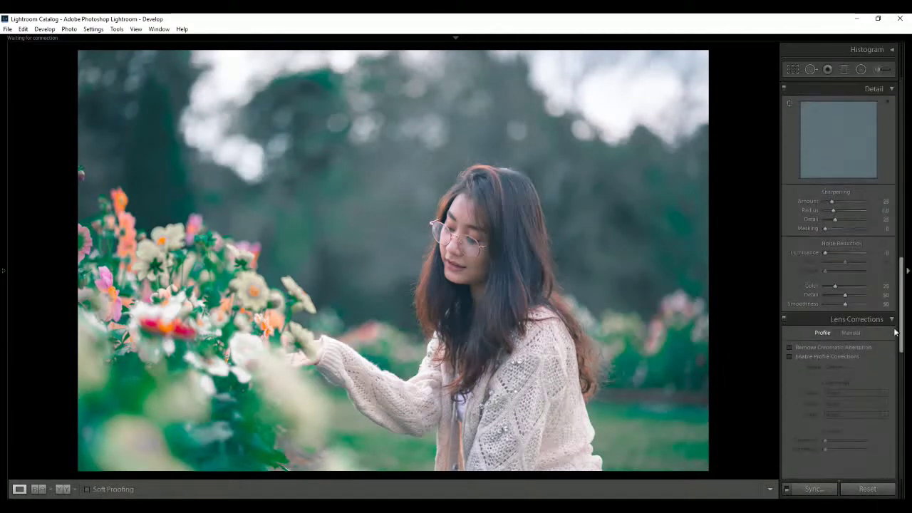
pyautogui.scroll(2, 848, 216)
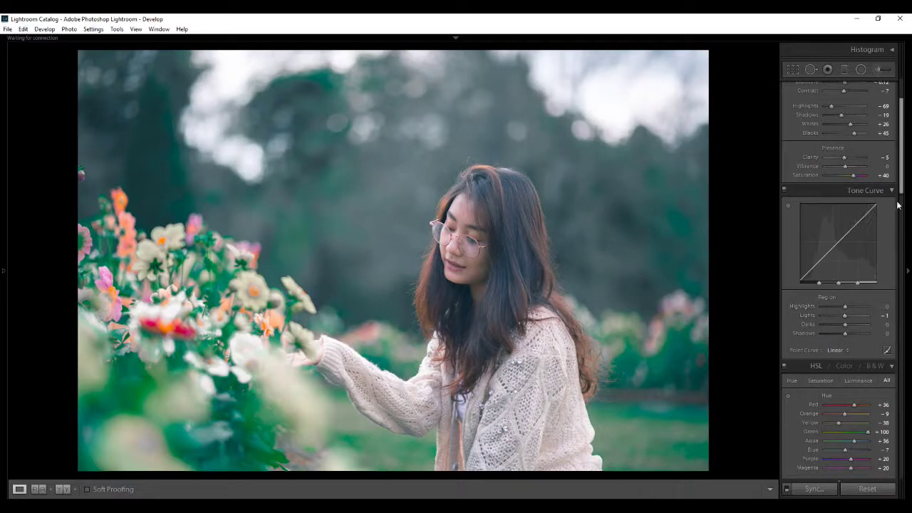
pyautogui.moveTo(900, 200); pyautogui.dragTo(891, 369)
pyautogui.moveTo(833, 140); pyautogui.dragTo(847, 150)
pyautogui.moveTo(825, 159)
pyautogui.mouseDown()
pyautogui.moveTo(851, 159)
pyautogui.moveTo(830, 184)
pyautogui.mouseUp()
# Enable Remove Chromatic Aberration and set the Camera Calibration shadows tint to −5
pyautogui.click(790, 278)
pyautogui.click(790, 287)
pyautogui.click(823, 287)
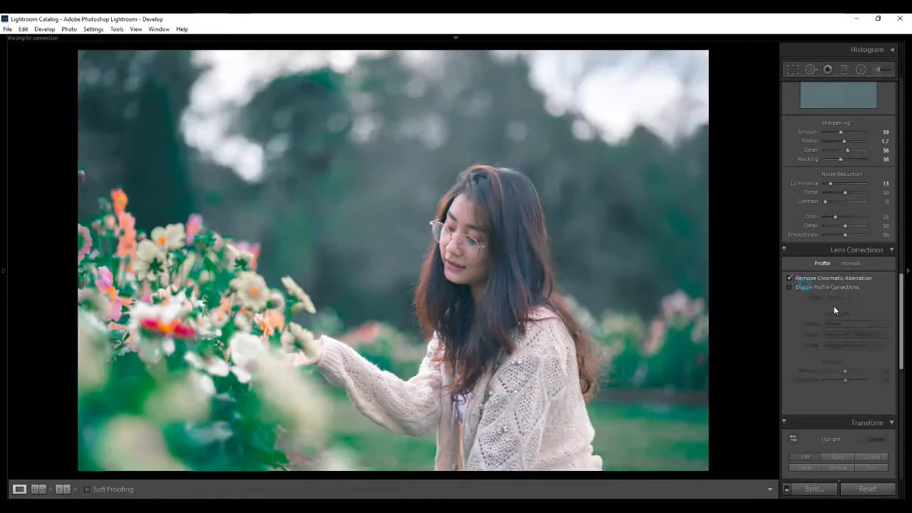
pyautogui.scroll(-5, 834, 303)
pyautogui.moveTo(897, 329); pyautogui.dragTo(897, 390)
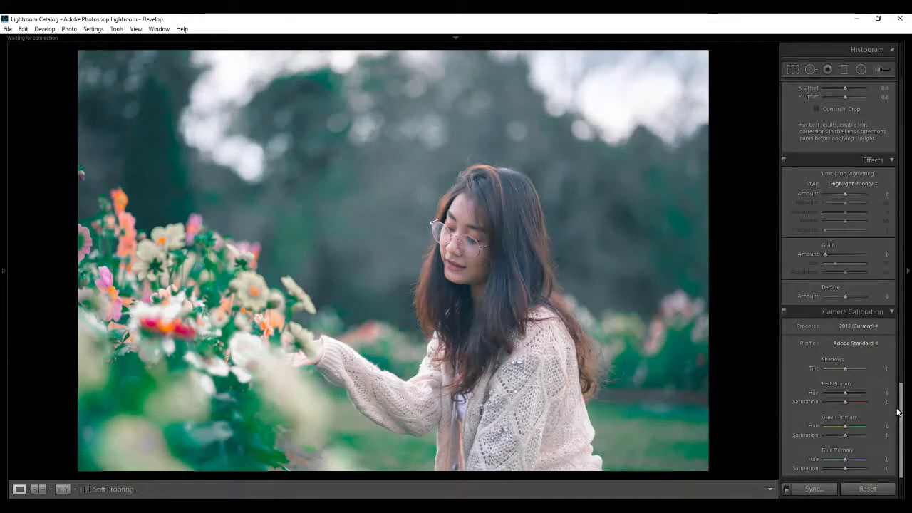
pyautogui.moveTo(848, 370); pyautogui.dragTo(844, 403)
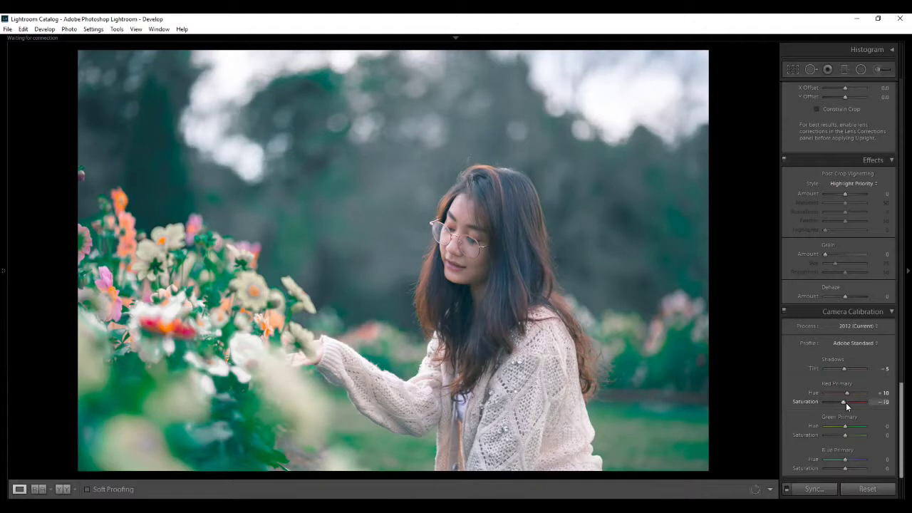
# Set Green Primary Hue +64, Saturation −14, and Blue Primary Hue −19, Saturation −5
pyautogui.moveTo(846, 427); pyautogui.dragTo(860, 428)
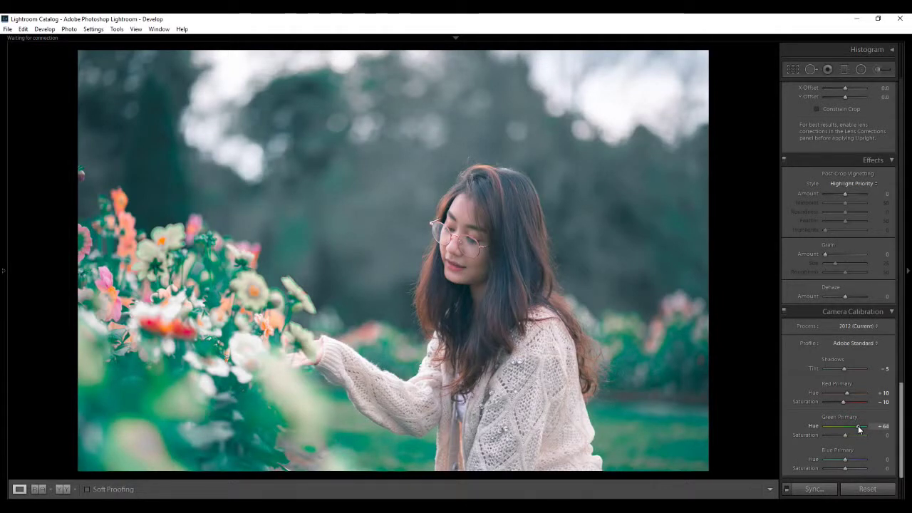
pyautogui.click(842, 437)
pyautogui.click(842, 460)
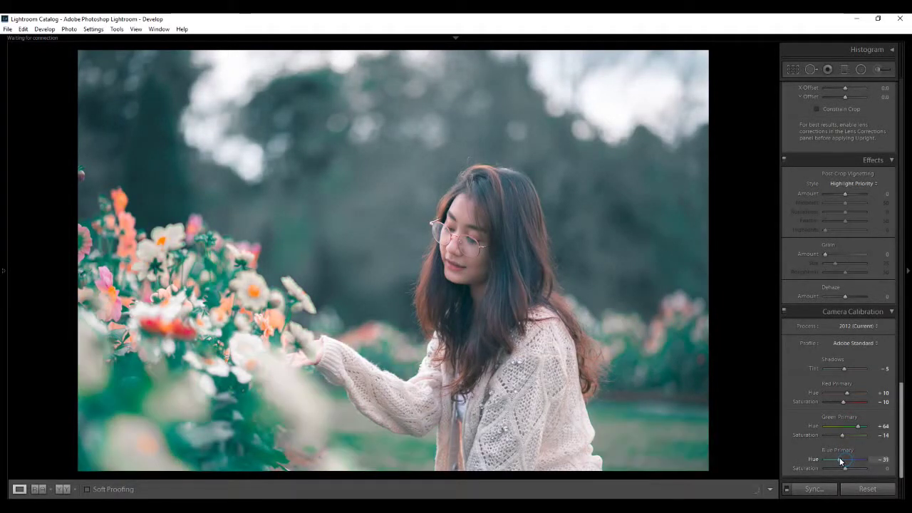
pyautogui.click(842, 469)
pyautogui.moveTo(841, 469); pyautogui.dragTo(845, 468)
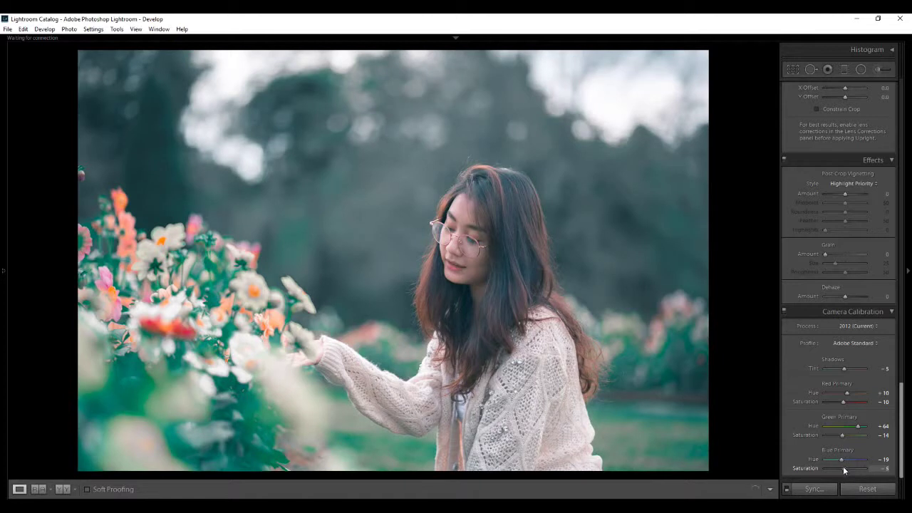
pyautogui.scroll(5, 841, 299)
# Warm the white balance to a temperature of 5536 with tint -3
pyautogui.scroll(8, 899, 340)
pyautogui.scroll(2, 899, 341)
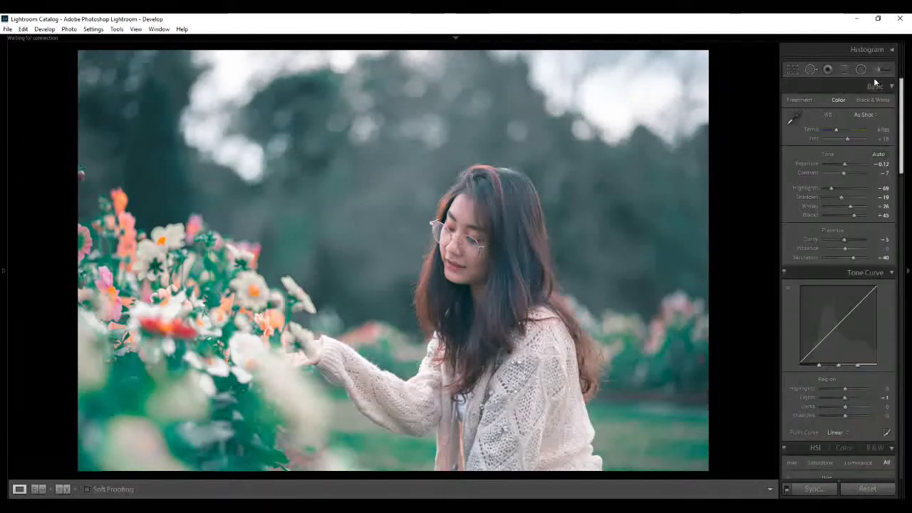
pyautogui.moveTo(836, 130); pyautogui.dragTo(842, 130)
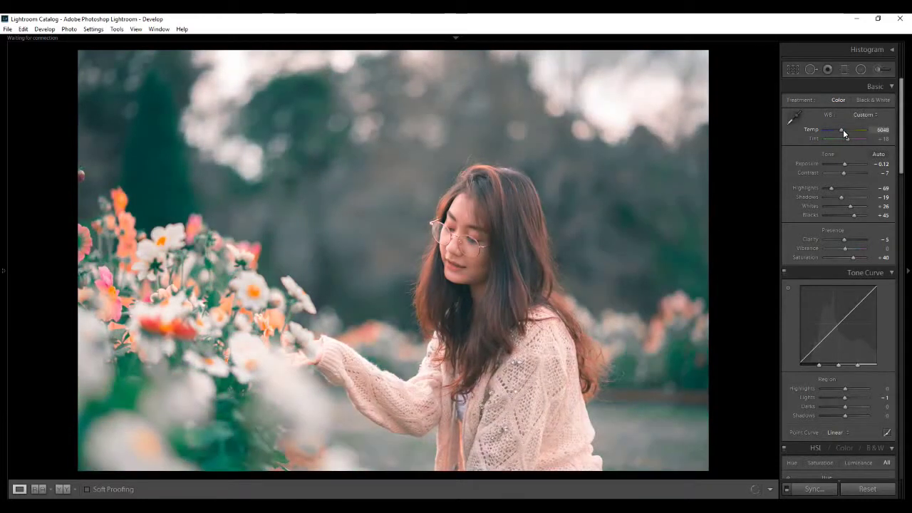
pyautogui.moveTo(842, 131); pyautogui.dragTo(846, 142)
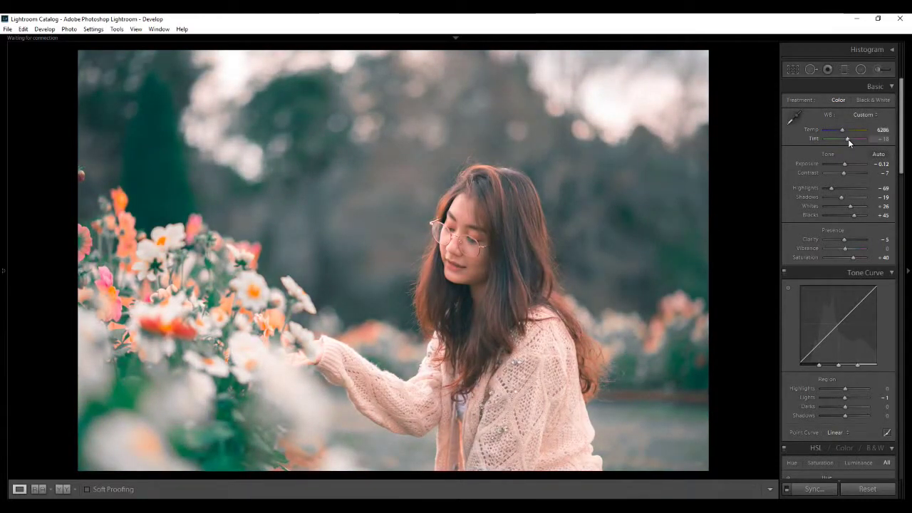
pyautogui.moveTo(846, 141); pyautogui.dragTo(845, 142)
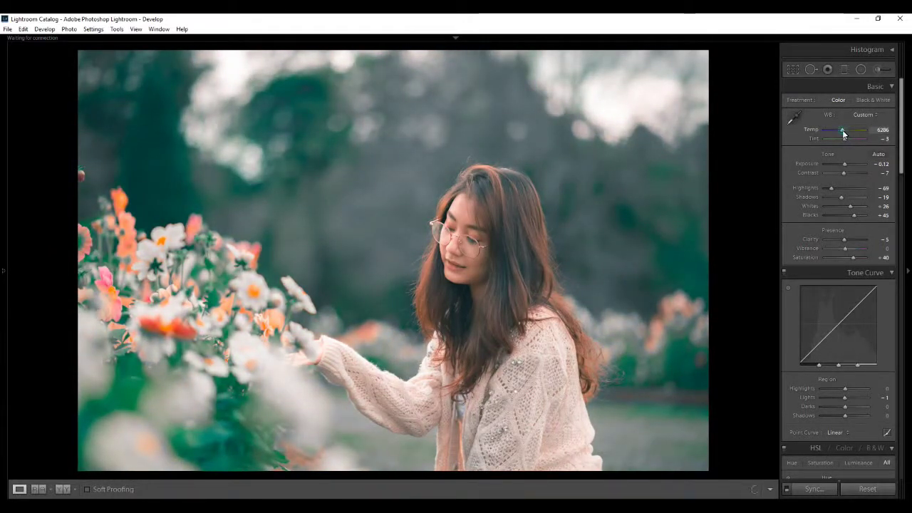
# Pull the tone curve Highlights down to -38
pyautogui.scroll(-5, 843, 130)
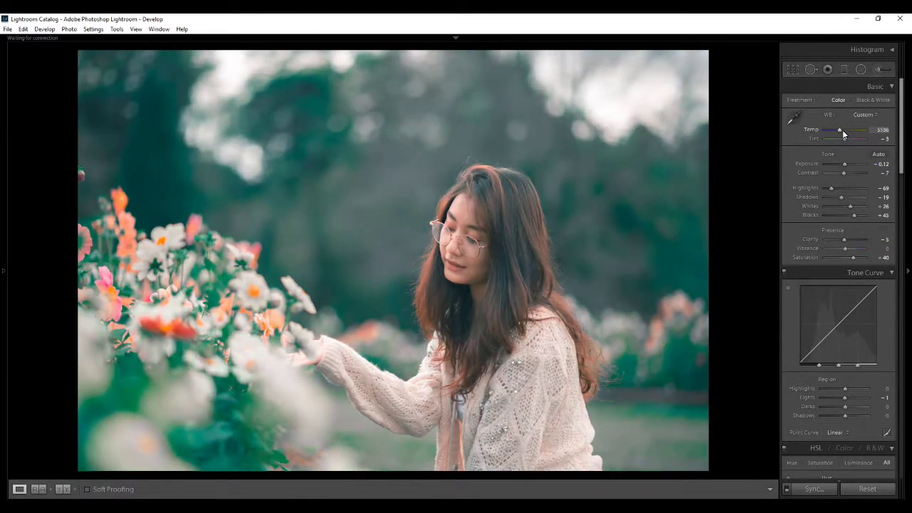
pyautogui.scroll(-3, 858, 334)
pyautogui.moveTo(845, 287)
pyautogui.mouseDown()
pyautogui.moveTo(832, 287)
pyautogui.moveTo(847, 318)
pyautogui.moveTo(838, 313)
pyautogui.moveTo(854, 296)
pyautogui.moveTo(855, 307)
pyautogui.mouseUp()
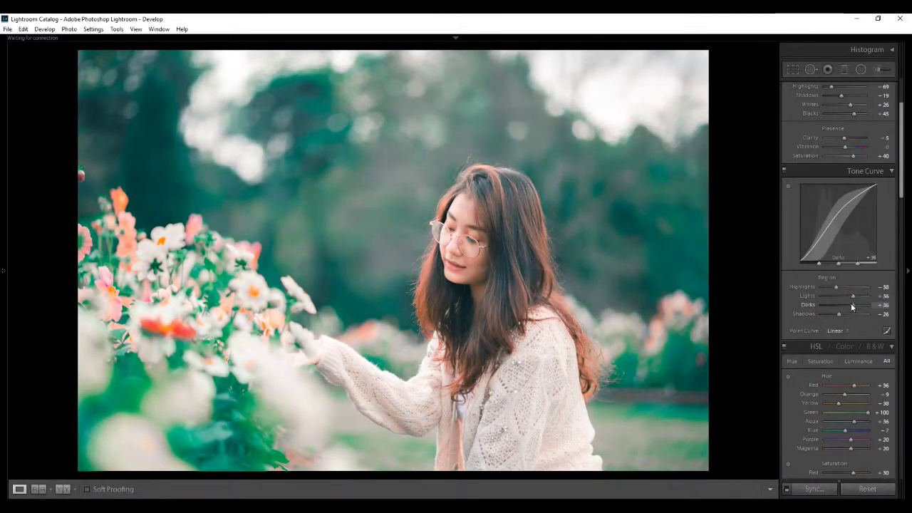
# Ease the tone curve Darks to +30 and shift the Green hue in HSL
pyautogui.moveTo(854, 304); pyautogui.dragTo(851, 303)
pyautogui.moveTo(868, 412); pyautogui.dragTo(864, 386)
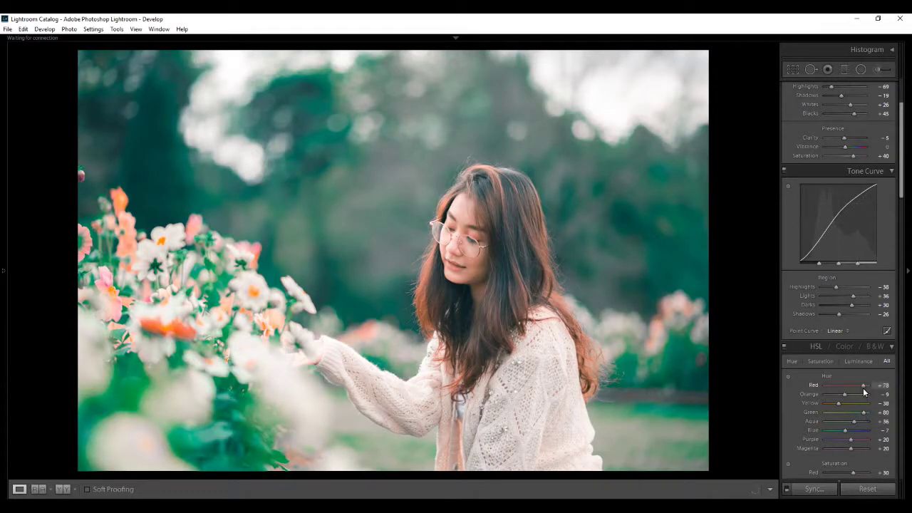
pyautogui.scroll(-3, 863, 389)
pyautogui.click(792, 260)
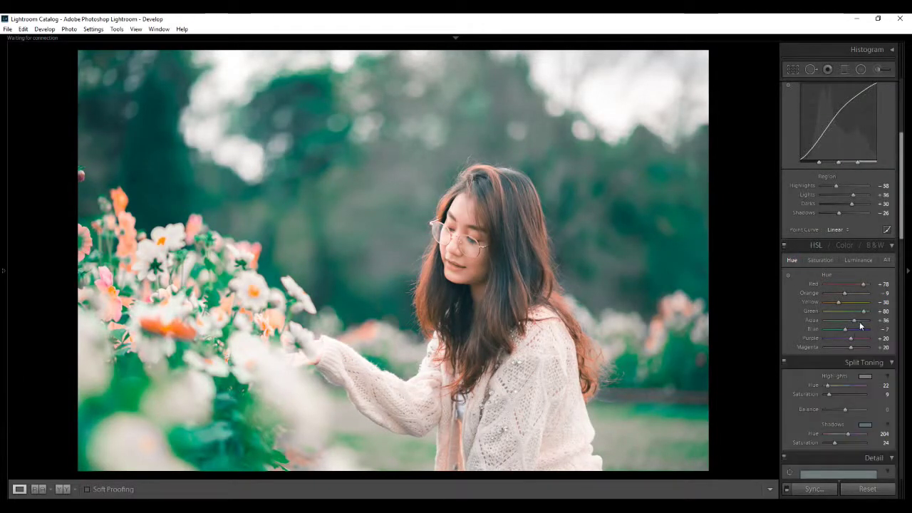
pyautogui.moveTo(864, 311)
pyautogui.mouseDown()
pyautogui.moveTo(855, 311)
pyautogui.moveTo(856, 283)
pyautogui.mouseUp()
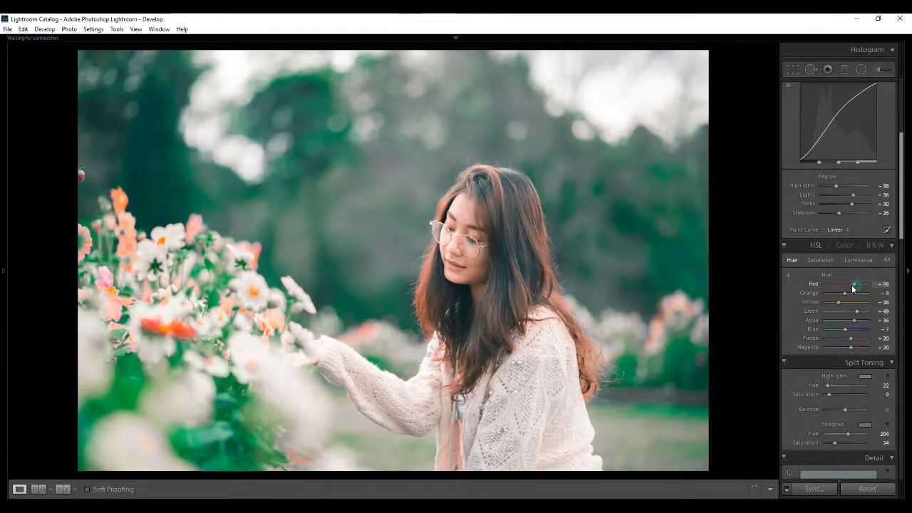
# Brighten Orange luminance to +22, then readjust the tone curve region sliders
pyautogui.click(834, 261)
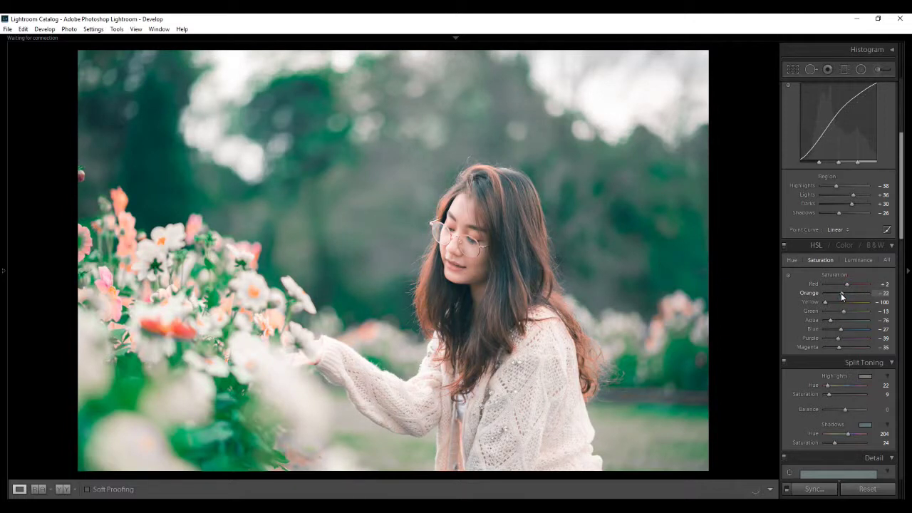
pyautogui.click(860, 260)
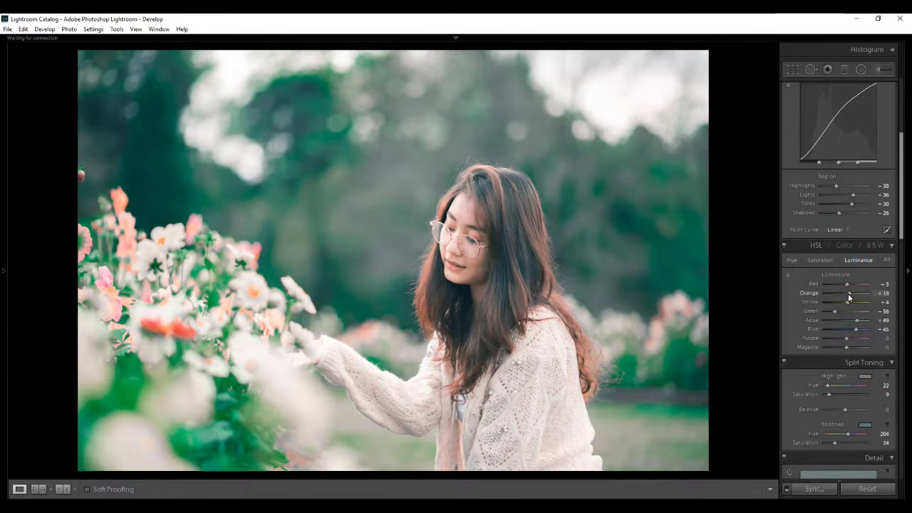
pyautogui.moveTo(855, 296); pyautogui.dragTo(857, 297)
pyautogui.scroll(2, 903, 243)
pyautogui.moveTo(836, 224); pyautogui.dragTo(832, 253)
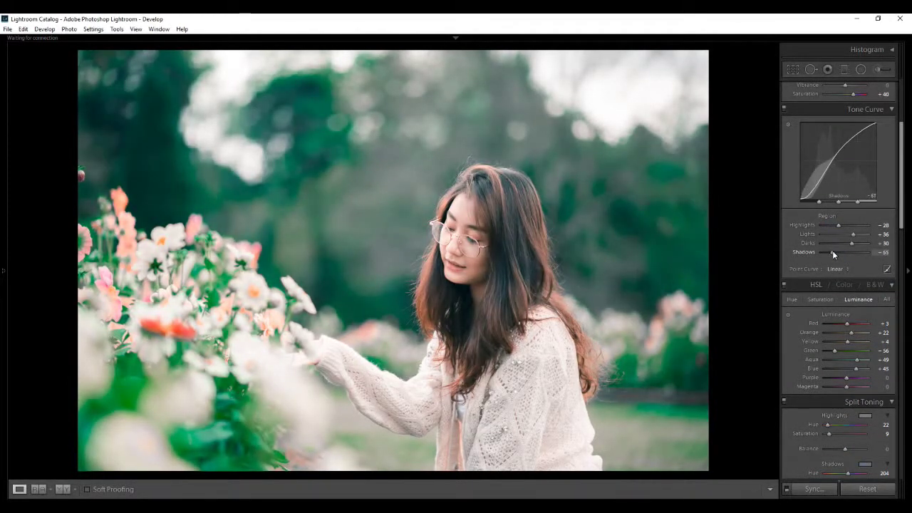
# Ease the tone curve Shadows to -51, keeping Highlights at -28
pyautogui.moveTo(819, 202)
pyautogui.mouseDown()
pyautogui.moveTo(810, 202)
pyautogui.moveTo(819, 203)
pyautogui.mouseUp()
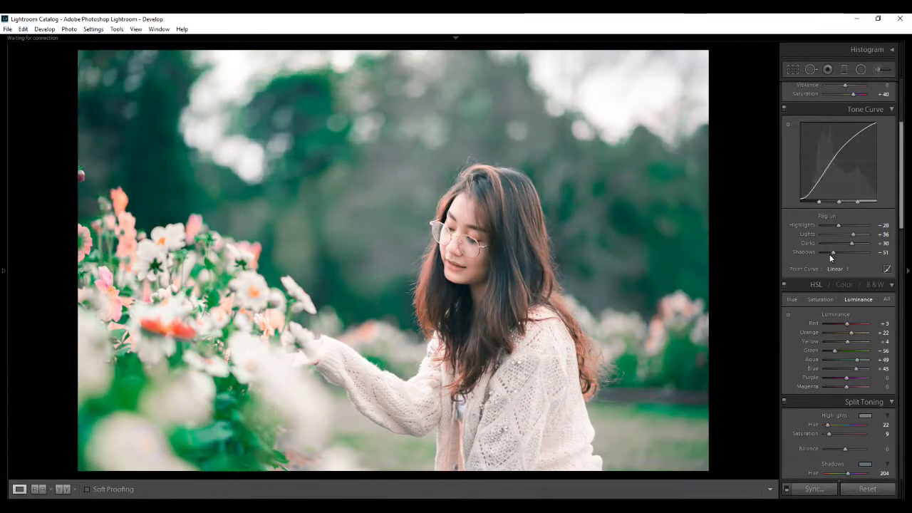
pyautogui.scroll(-5, 865, 422)
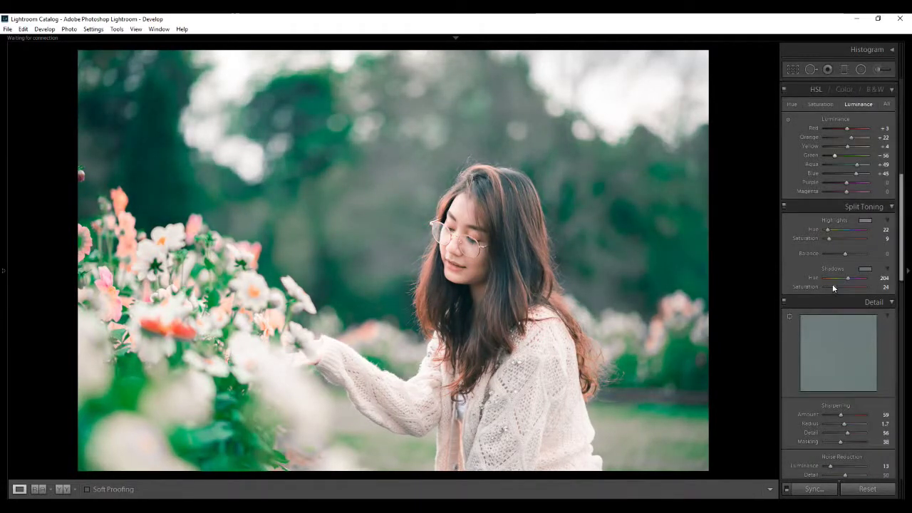
# Split-tone the highlights to blue hue 219 and the shadows to warm brown hue 35
pyautogui.moveTo(829, 229); pyautogui.dragTo(843, 234)
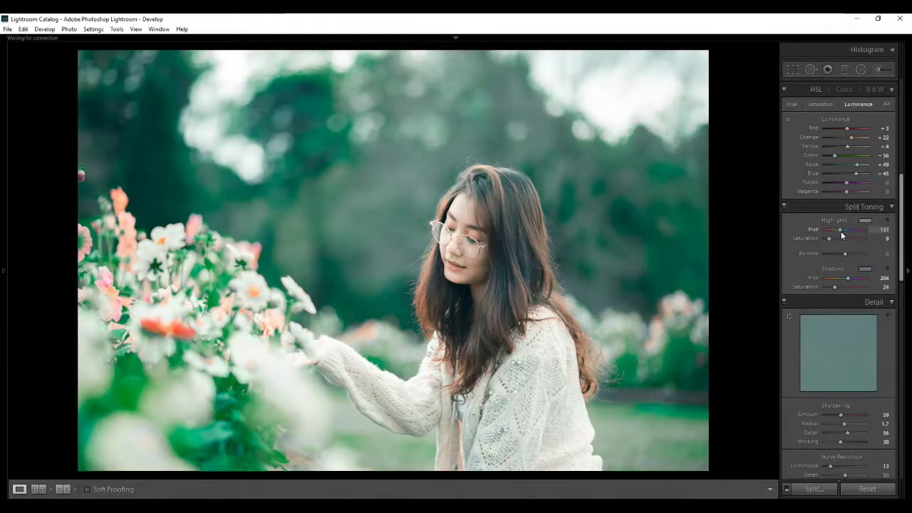
pyautogui.moveTo(857, 238); pyautogui.dragTo(851, 236)
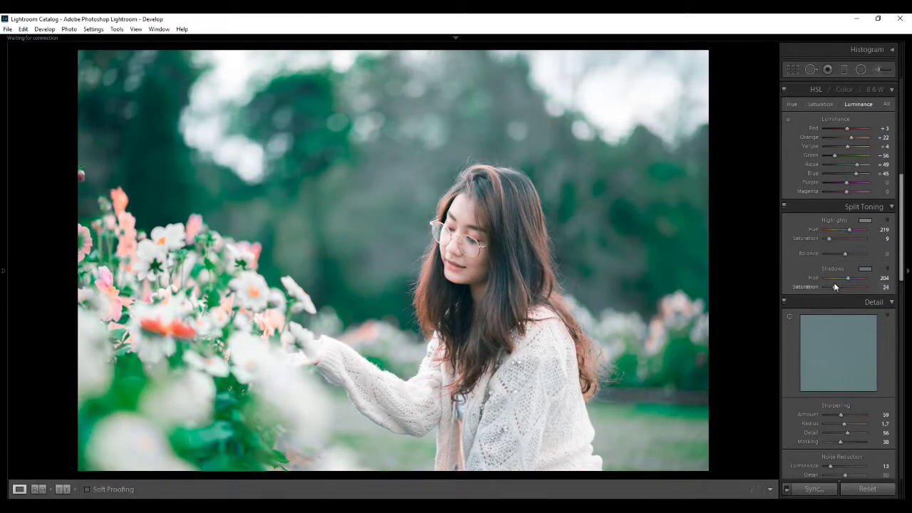
pyautogui.moveTo(838, 278); pyautogui.dragTo(826, 279)
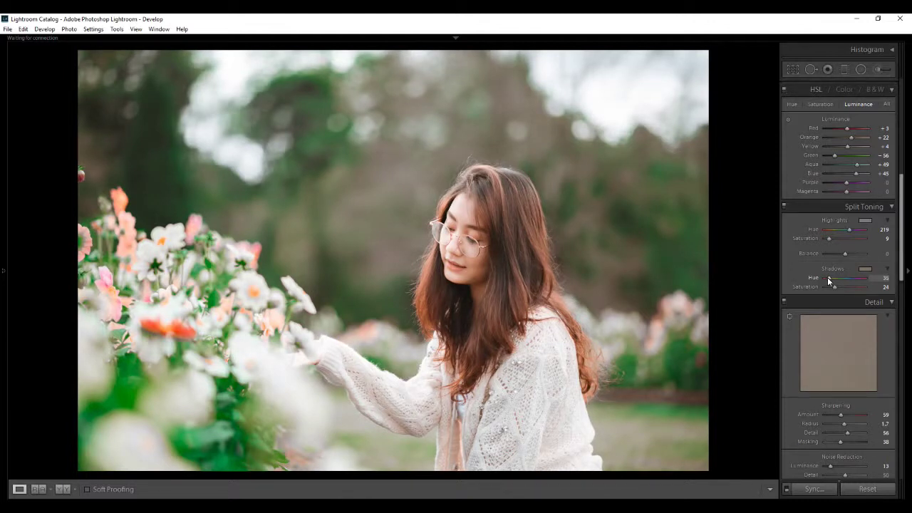
pyautogui.scroll(2, 835, 214)
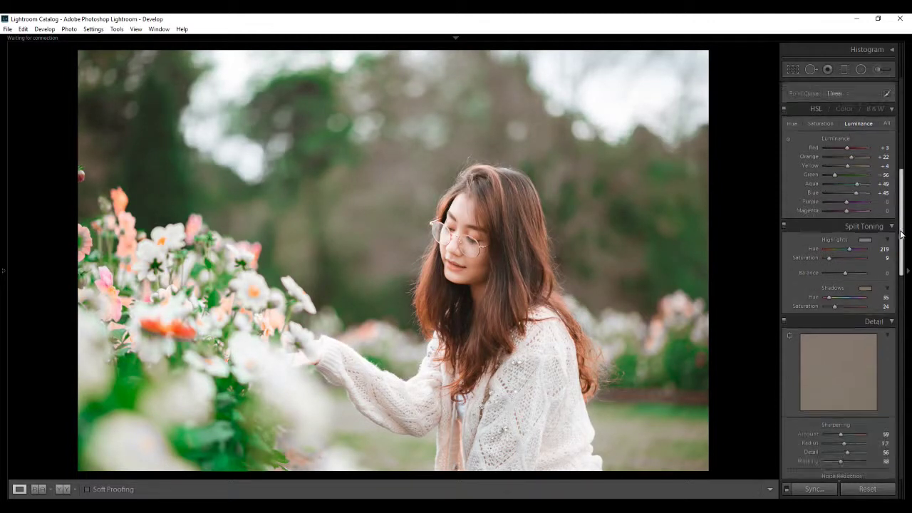
# Set Green luminance to +7 and Green saturation to -53
pyautogui.moveTo(833, 191); pyautogui.dragTo(828, 191)
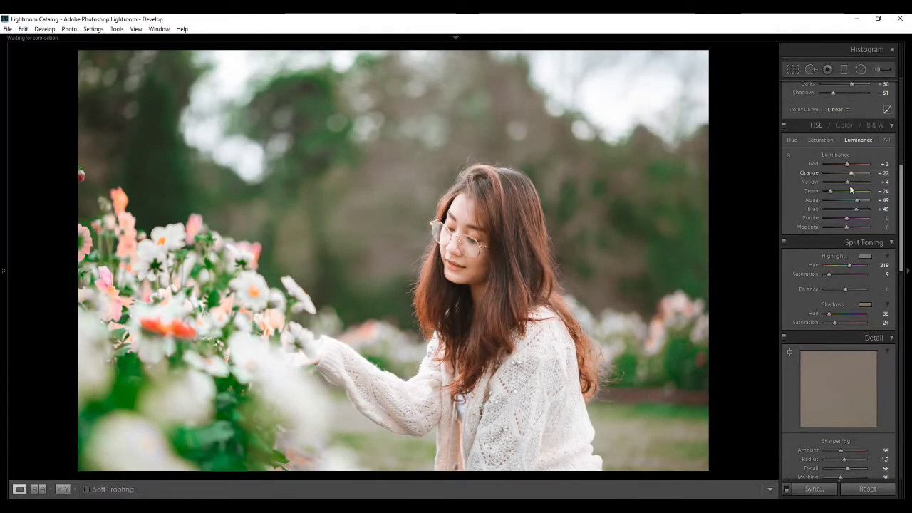
pyautogui.click(849, 192)
pyautogui.click(820, 139)
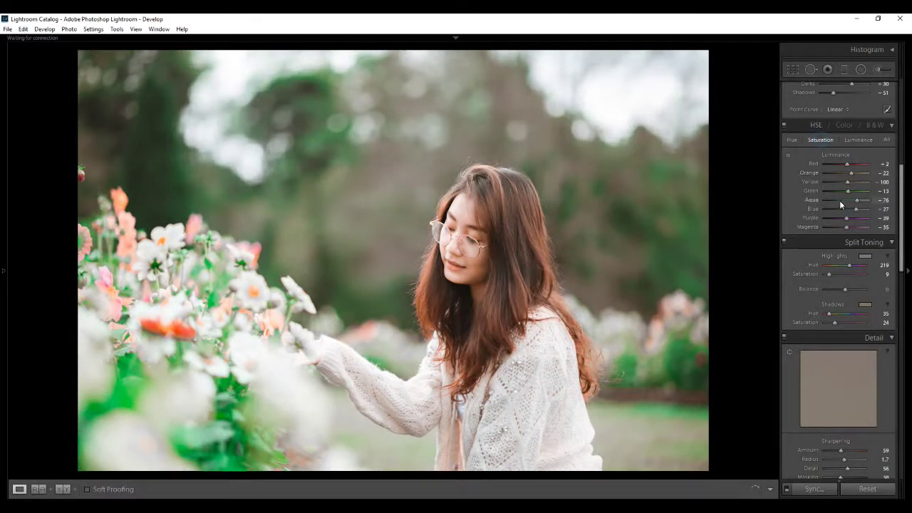
pyautogui.moveTo(841, 193); pyautogui.dragTo(835, 191)
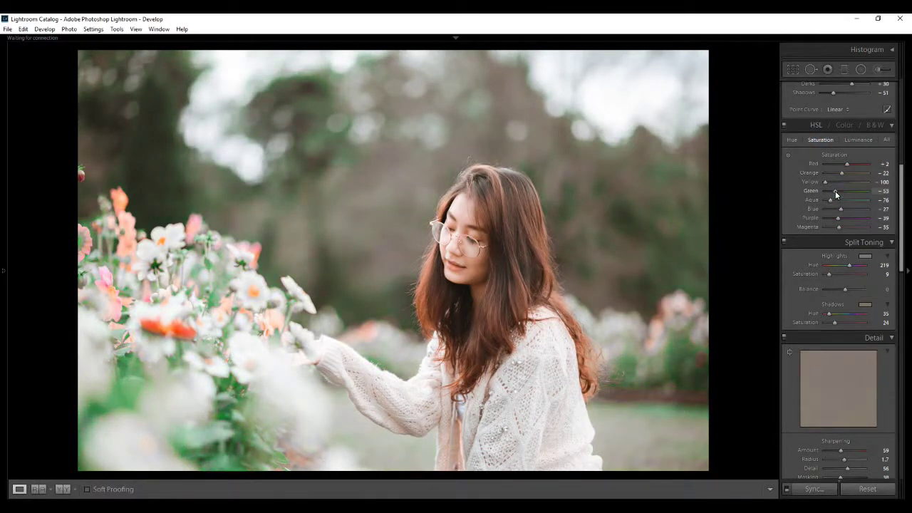
pyautogui.click(856, 141)
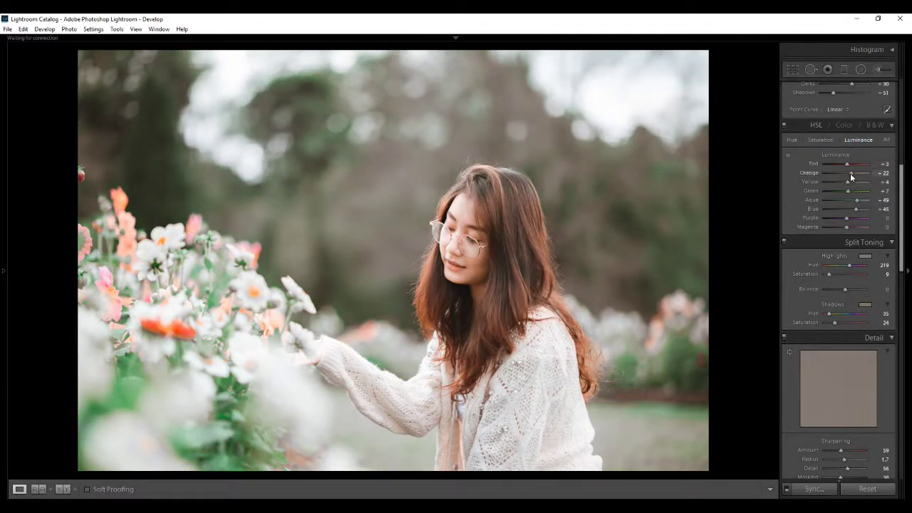
# Lower exposure to -0.42 and show the side-by-side before/after view
pyautogui.scroll(4, 850, 176)
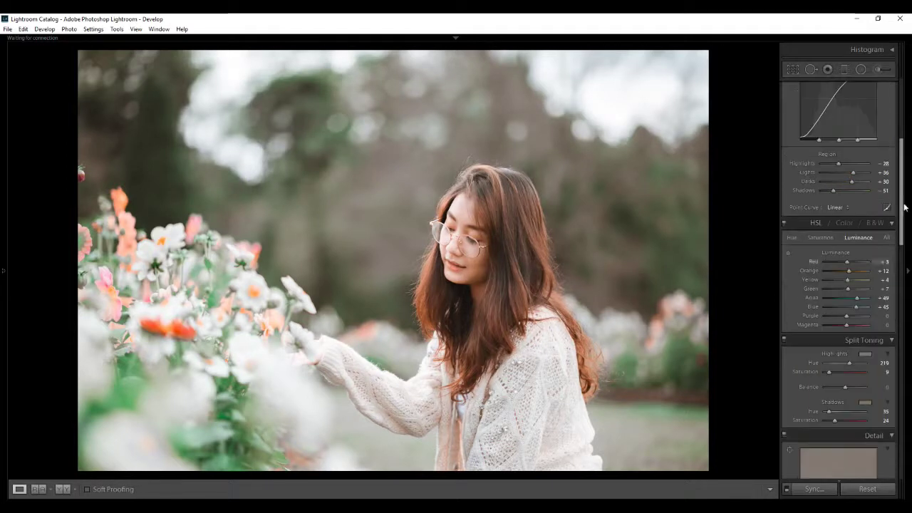
pyautogui.scroll(5, 850, 172)
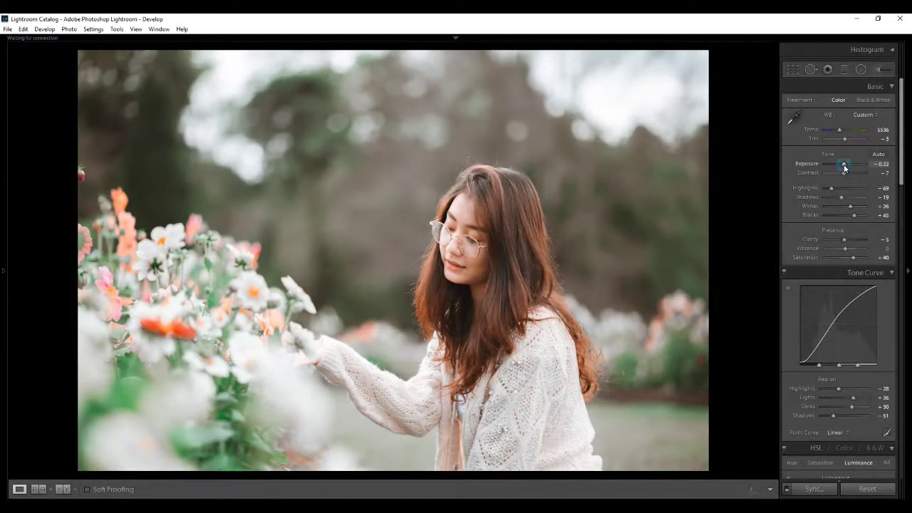
pyautogui.moveTo(845, 165); pyautogui.dragTo(844, 165)
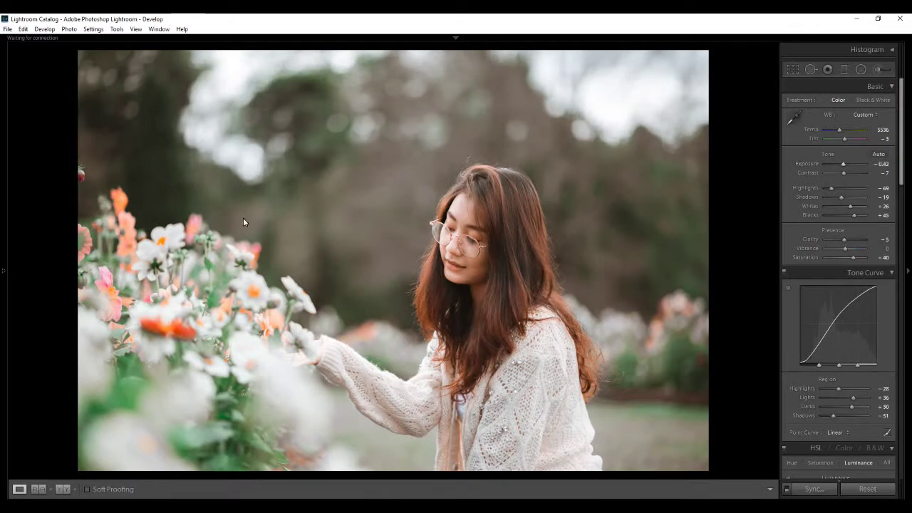
pyautogui.click(62, 489)
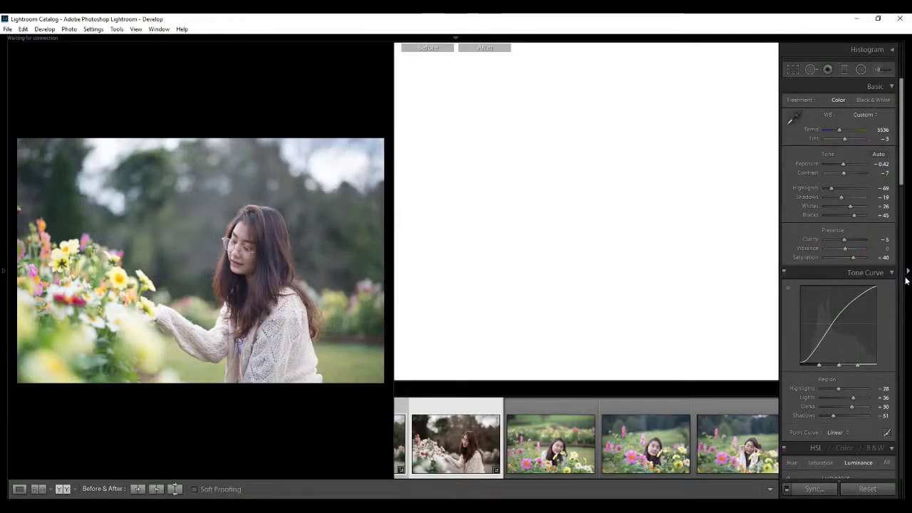
# Hide the side panels to enlarge the before/after comparison
pyautogui.hotkey('shift', 'Tab')
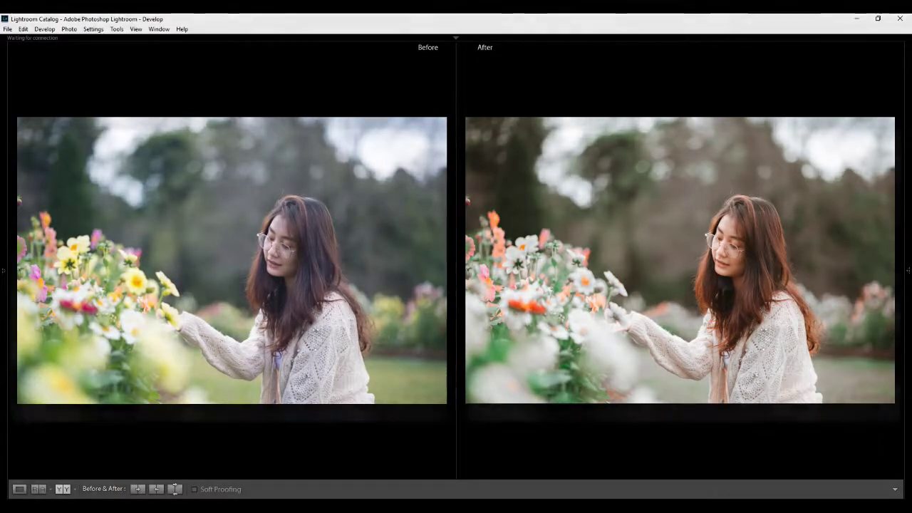